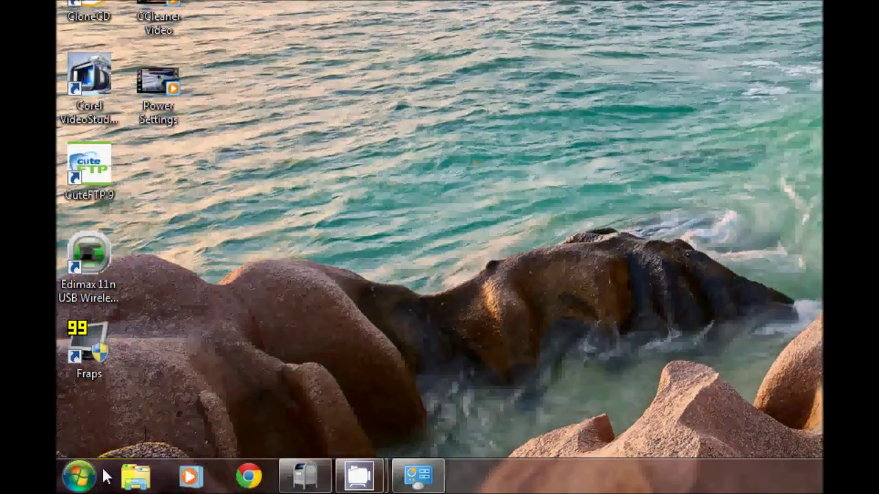
# Step: Search the Start menu for "mouse" and open the Mouse settings
pyautogui.click(79, 476)
pyautogui.click(121, 429)
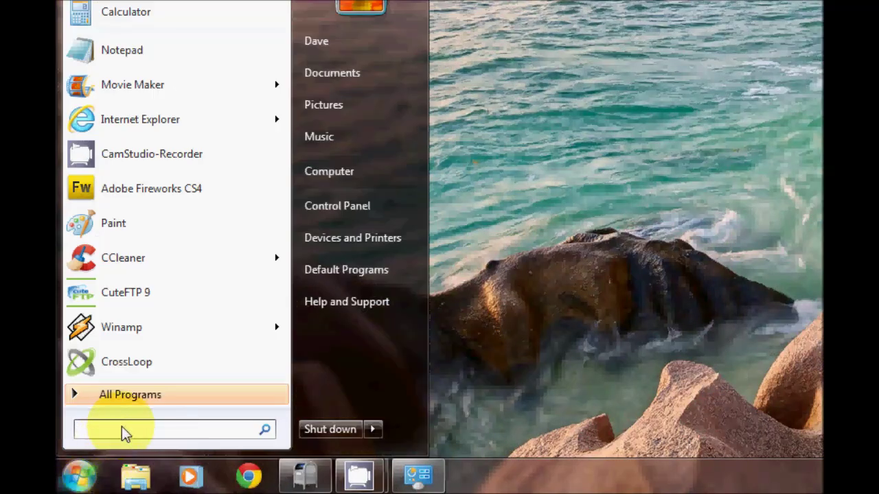
pyautogui.write('mouse')
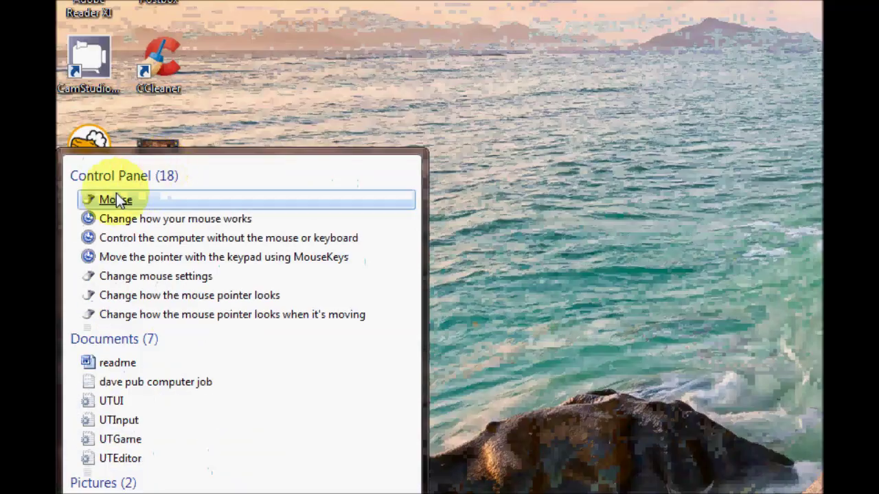
pyautogui.click(110, 201)
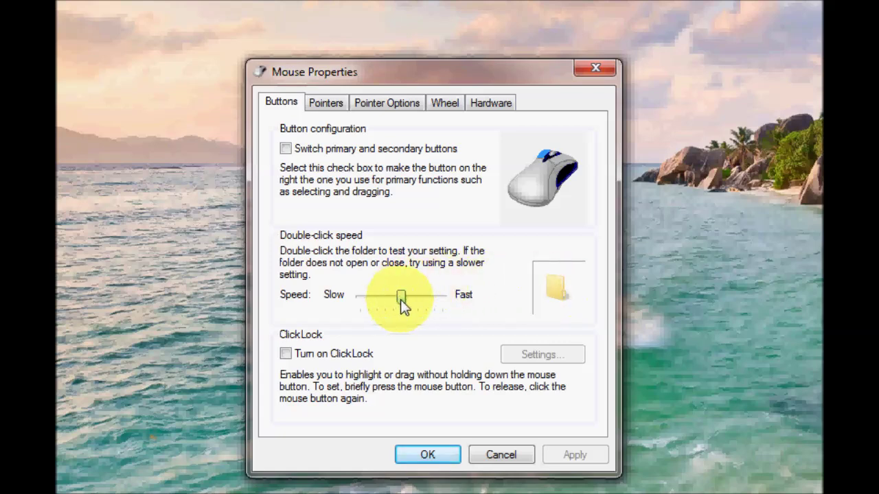
# Step: Lower the double-click speed slightly and return it to the middle setting
pyautogui.moveTo(402, 305); pyautogui.dragTo(377, 298)
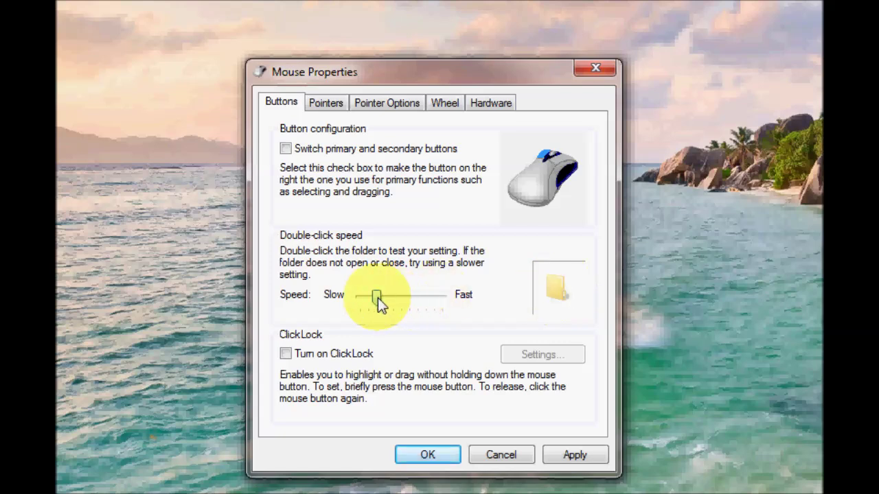
pyautogui.moveTo(377, 302); pyautogui.dragTo(402, 302)
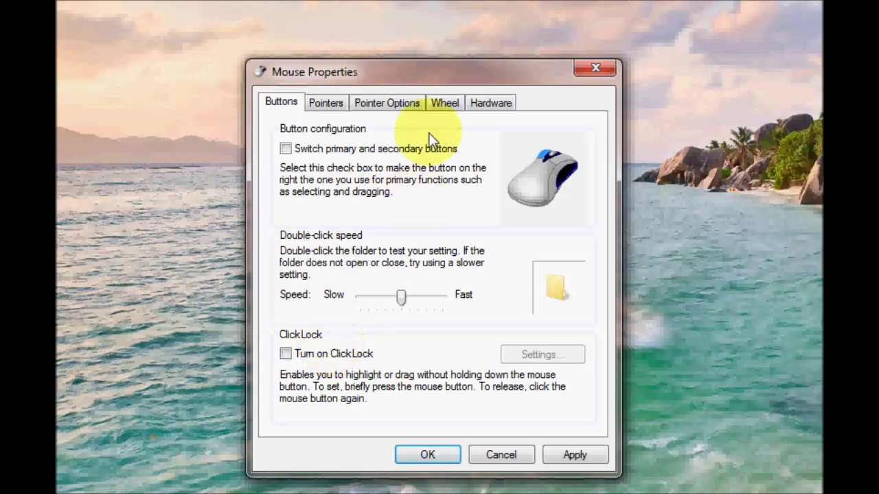
# Step: Move the Mouse Properties dialog aside and reposition the CamStudio window on the desktop
pyautogui.moveTo(472, 71); pyautogui.dragTo(265, 87)
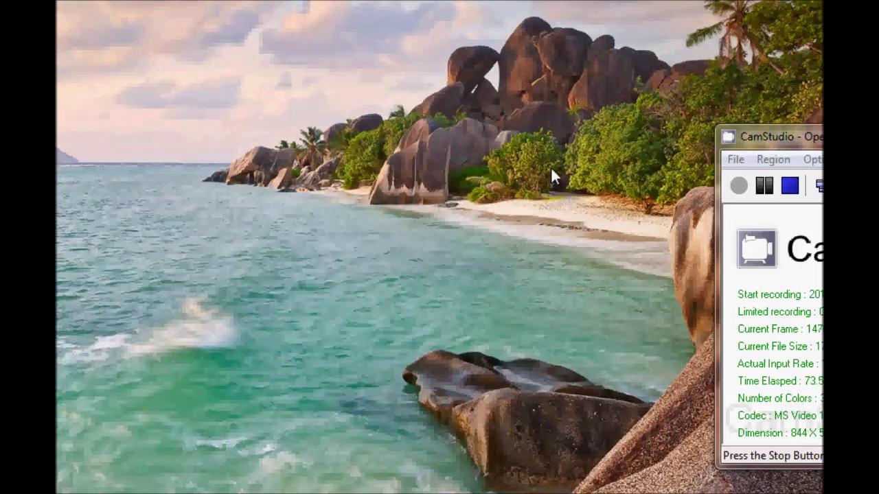
pyautogui.moveTo(566, 158); pyautogui.dragTo(205, 435)
pyautogui.moveTo(259, 329)
pyautogui.mouseDown()
pyautogui.moveTo(280, 371)
pyautogui.moveTo(275, 319)
pyautogui.moveTo(256, 328)
pyautogui.mouseUp()
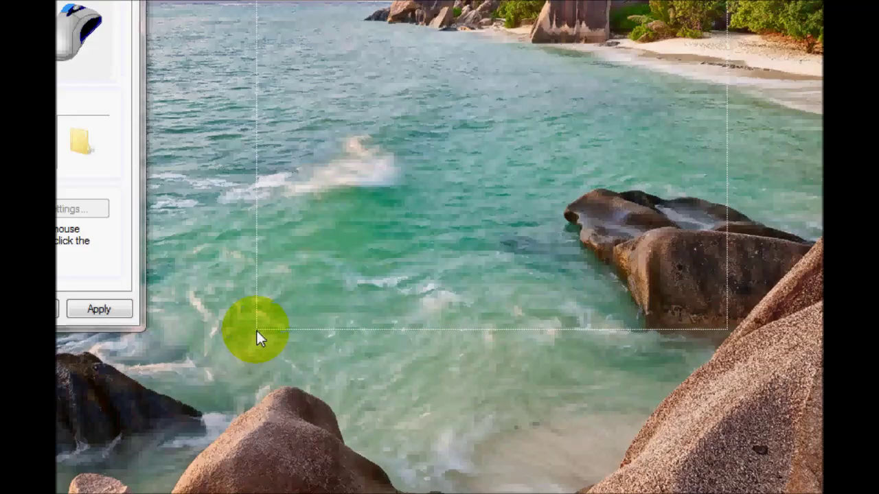
pyautogui.click(256, 329)
# Step: Test ClickLock by turning it on, moving the CamStudio window with it, and turning it off again
pyautogui.click(294, 208)
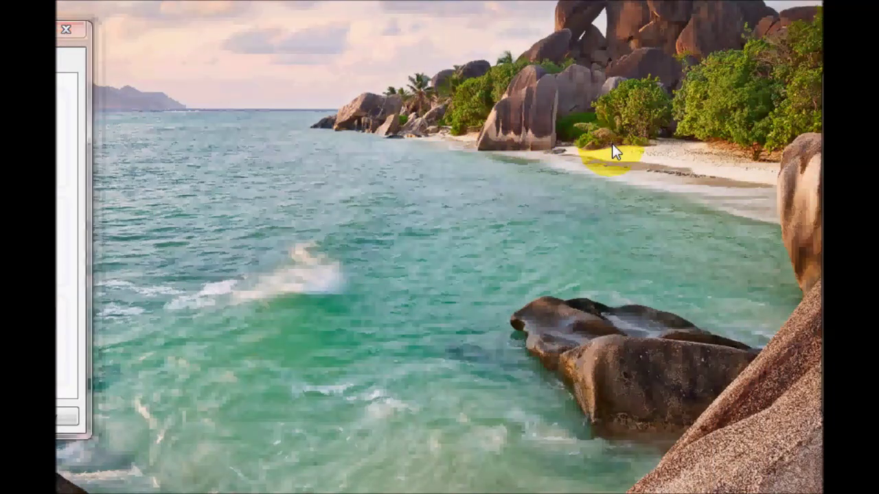
pyautogui.click(611, 144)
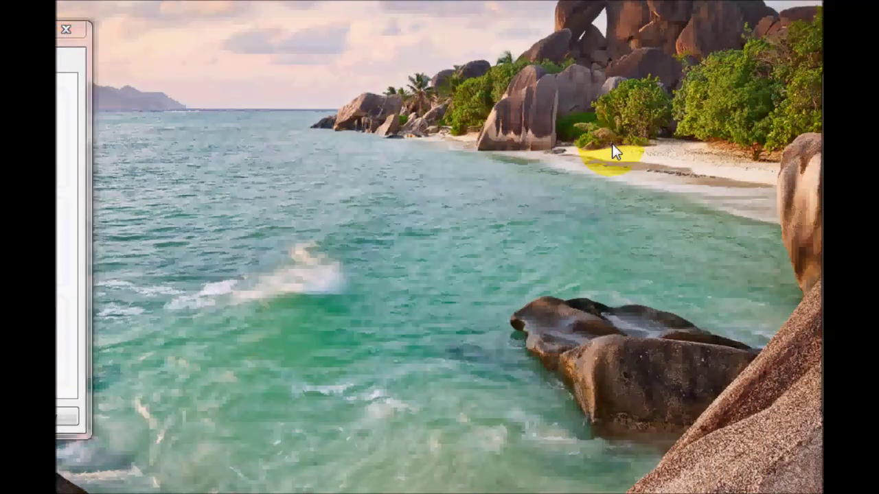
pyautogui.moveTo(611, 143); pyautogui.dragTo(284, 369)
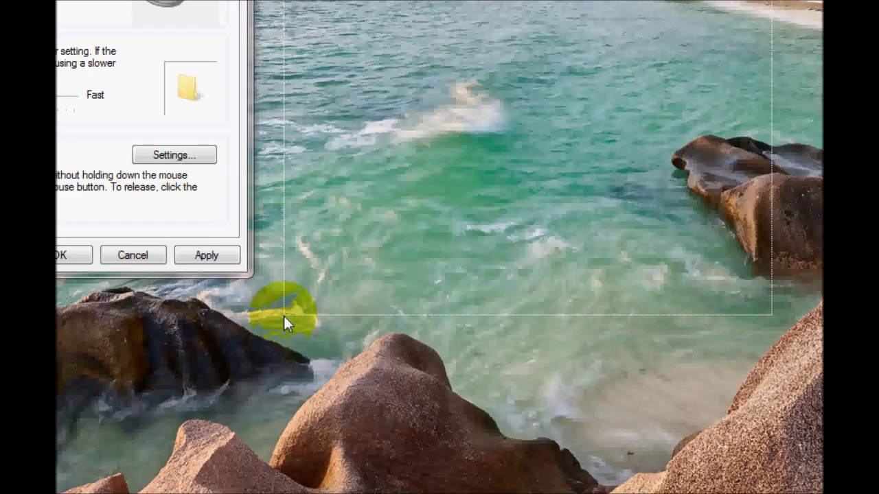
pyautogui.click(283, 316)
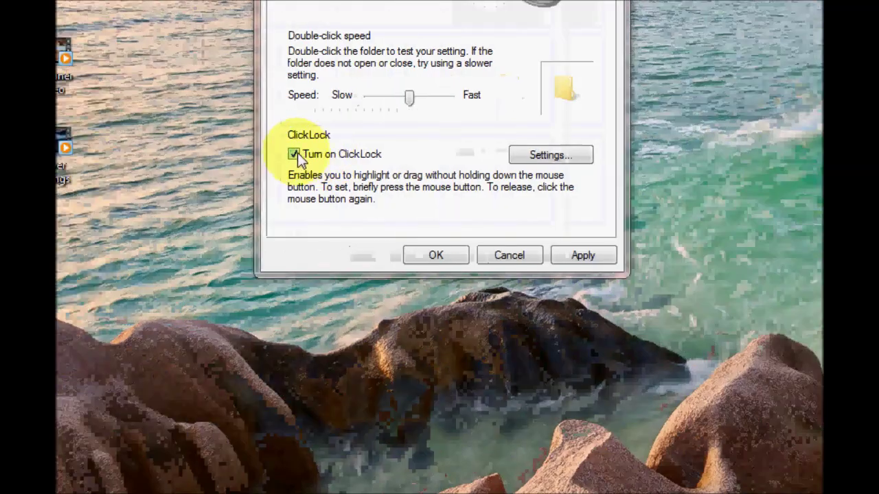
pyautogui.click(295, 154)
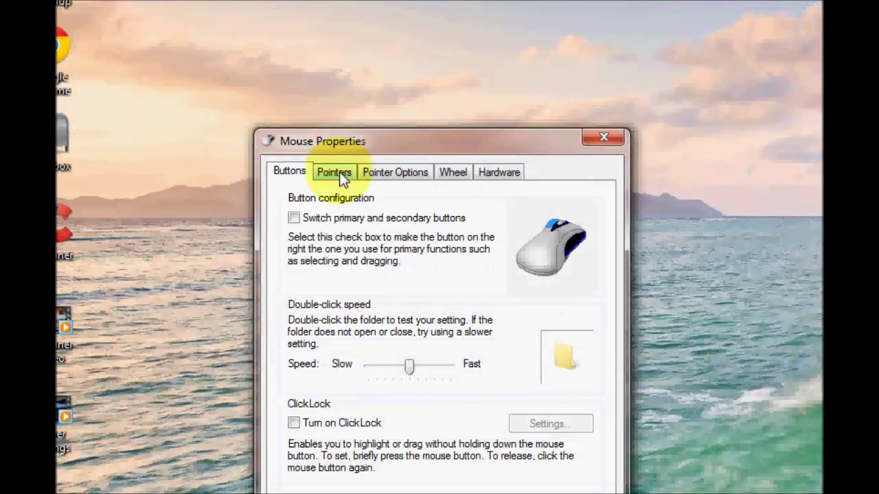
# Step: Apply the Windows Aero (extra large) pointer scheme
pyautogui.click(339, 174)
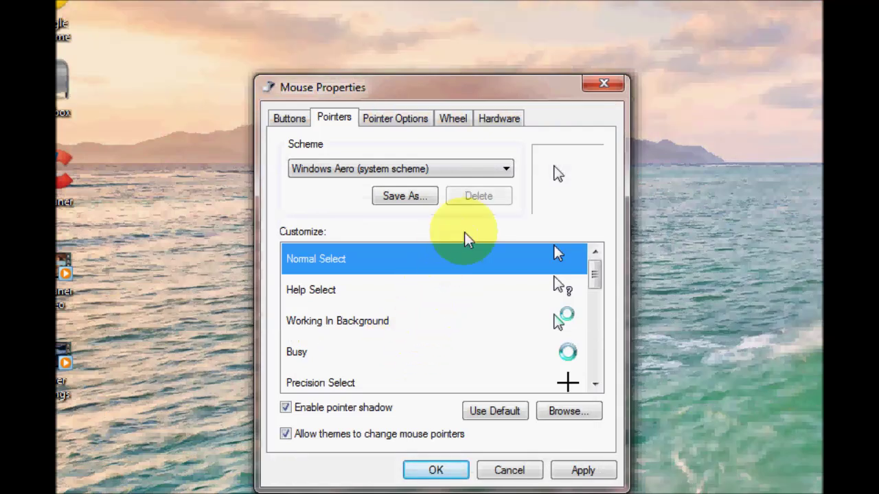
pyautogui.click(508, 170)
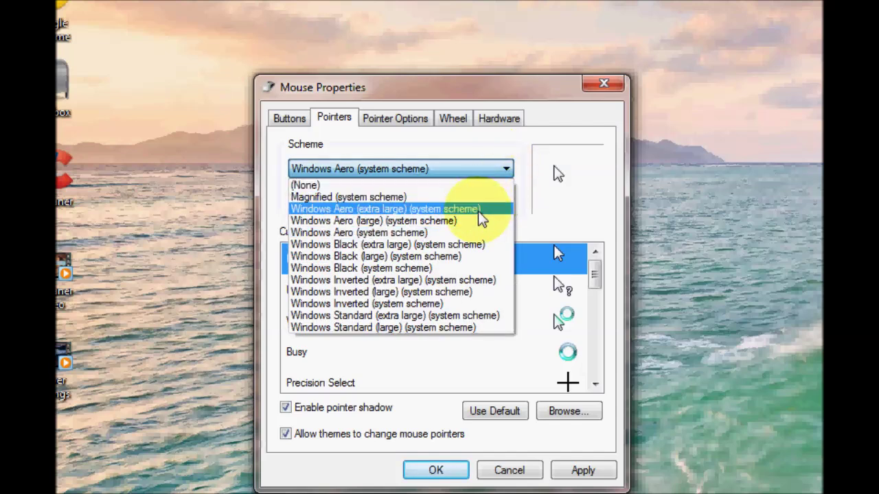
pyautogui.click(381, 212)
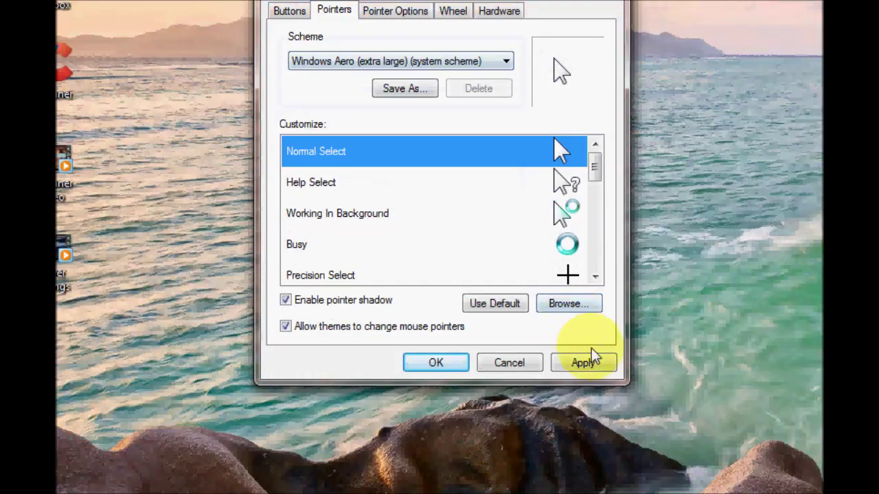
pyautogui.click(597, 364)
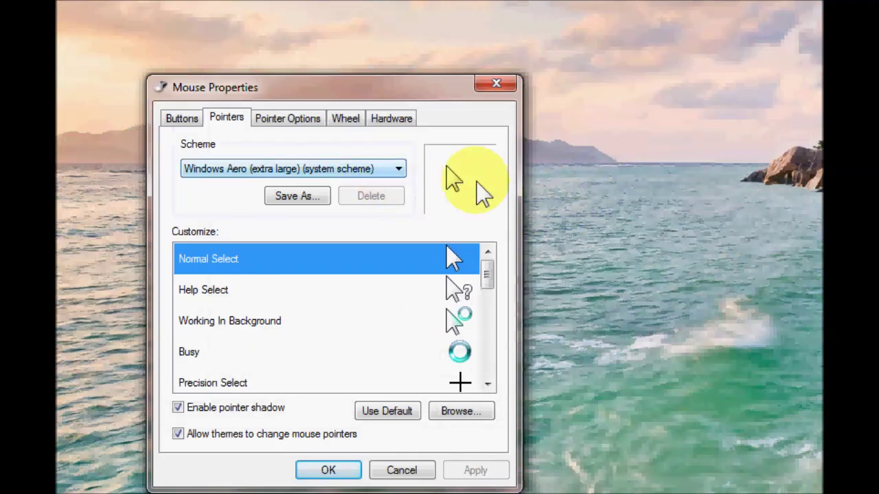
# Step: Change the pointer scheme to Windows Black (extra large) and apply it
pyautogui.click(395, 171)
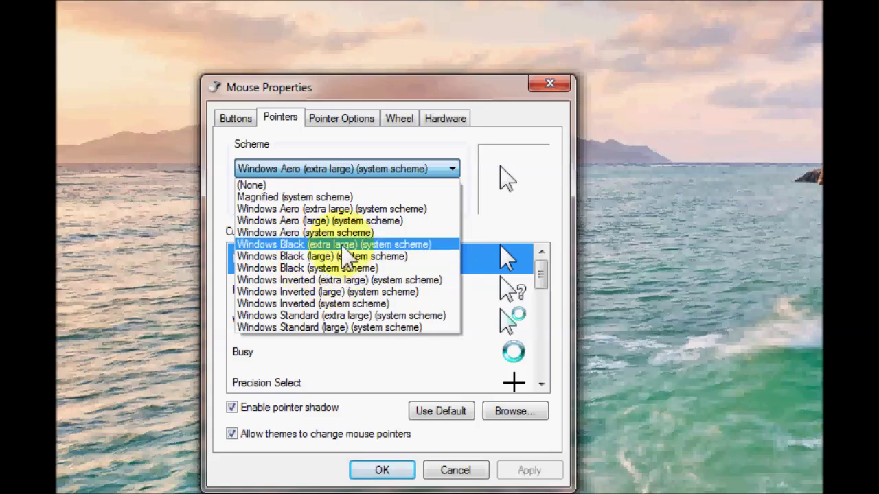
pyautogui.click(338, 246)
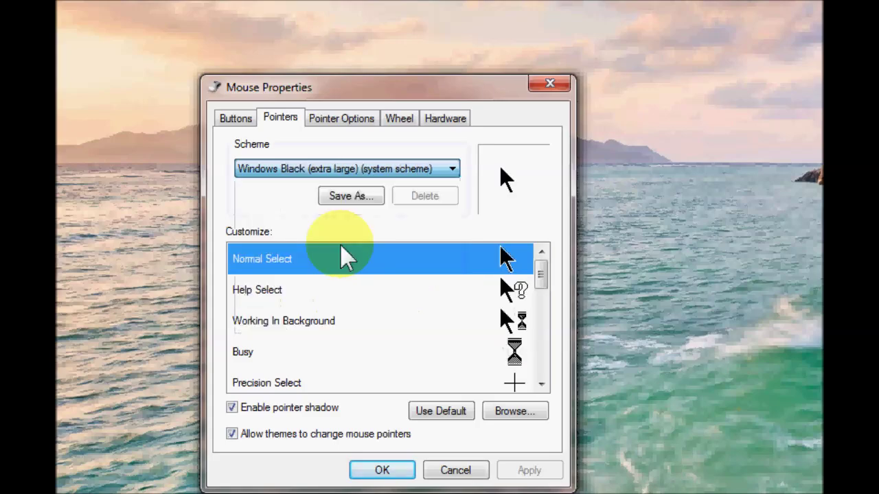
pyautogui.click(529, 470)
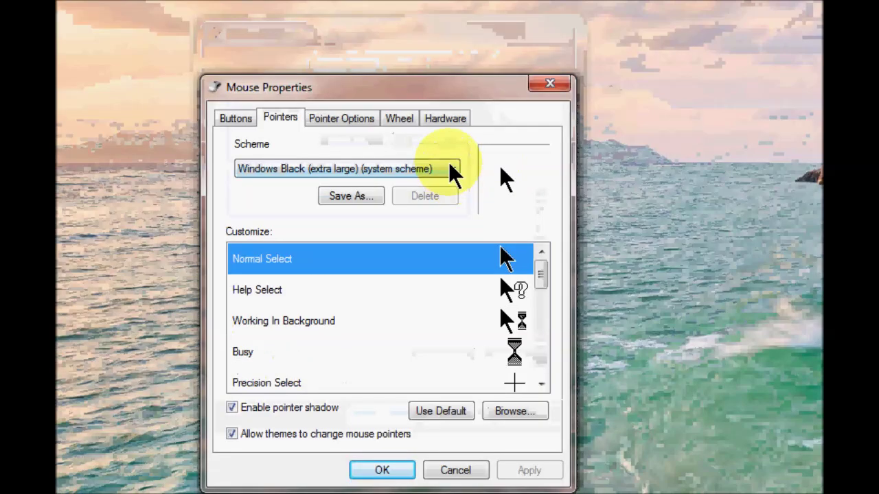
# Step: Change the pointer scheme to Magnified and apply it
pyautogui.click(451, 115)
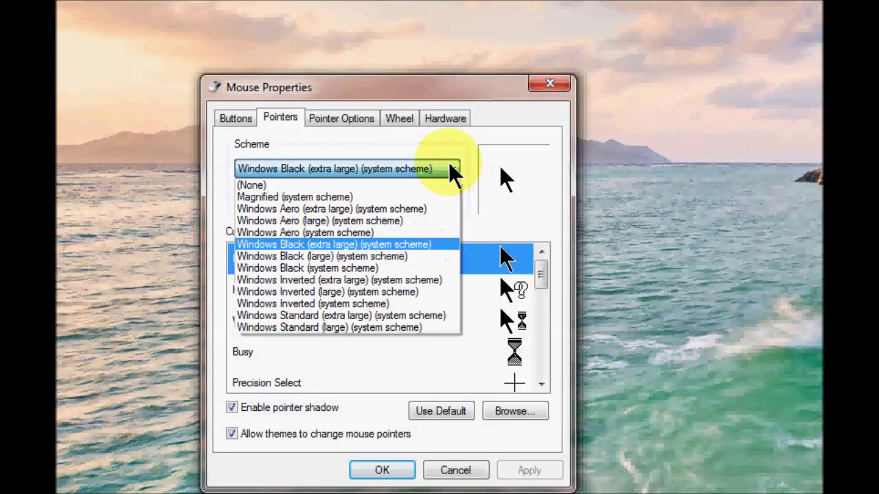
pyautogui.click(284, 197)
pyautogui.click(529, 470)
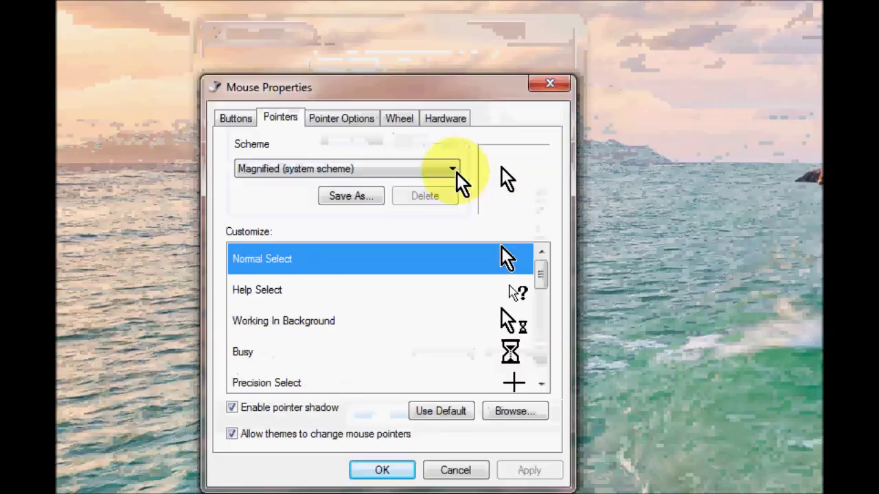
# Step: Change the pointer scheme to Windows Inverted (extra large) and apply it
pyautogui.click(452, 115)
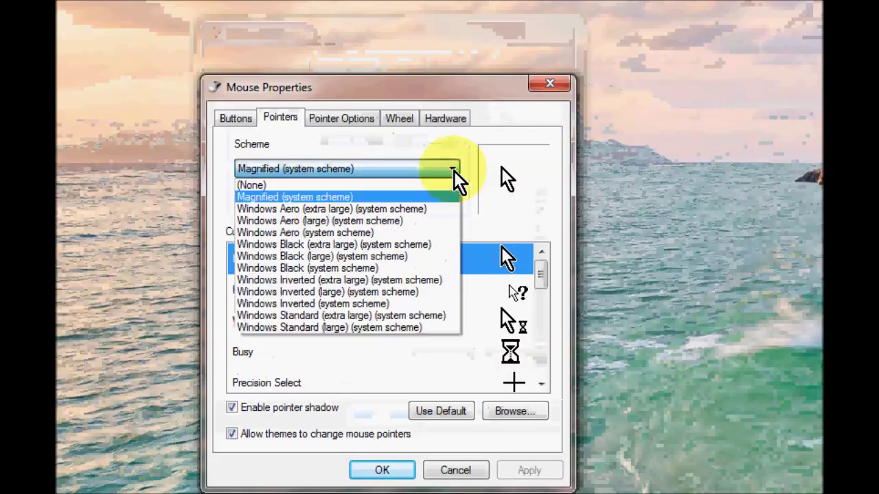
pyautogui.click(369, 280)
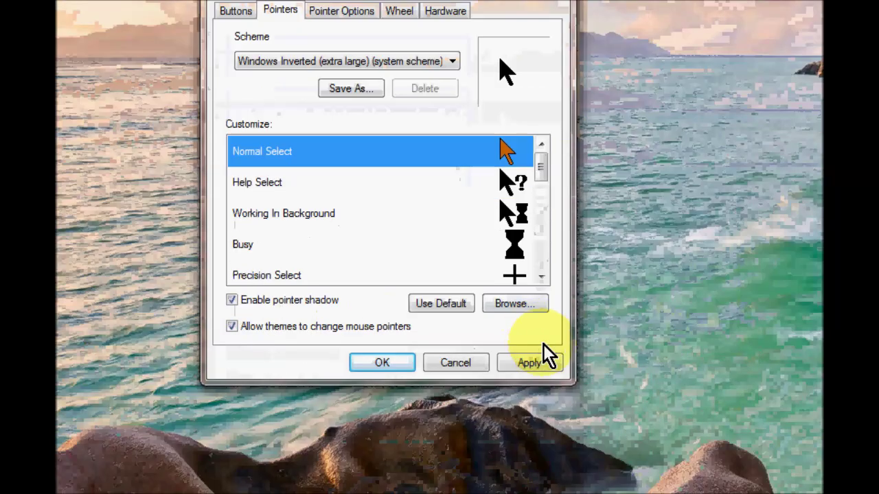
pyautogui.click(532, 470)
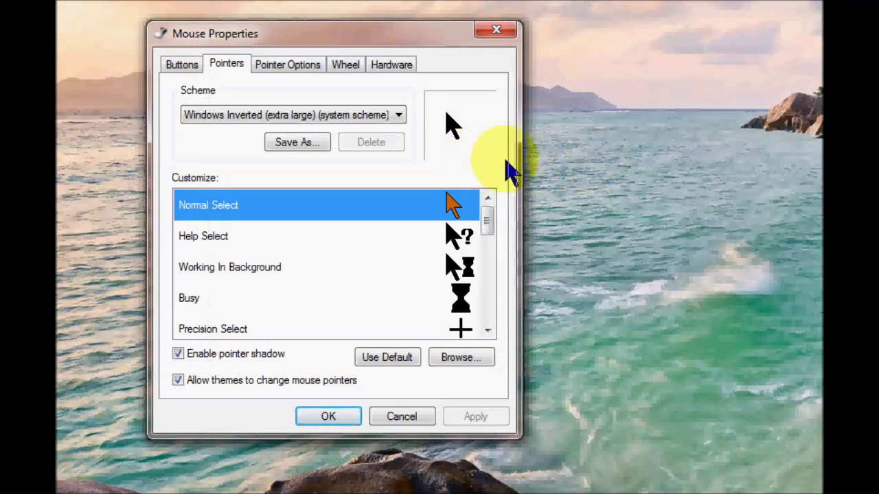
# Step: Restore the standard-size Windows Aero (system scheme) pointer scheme and apply it
pyautogui.click(377, 116)
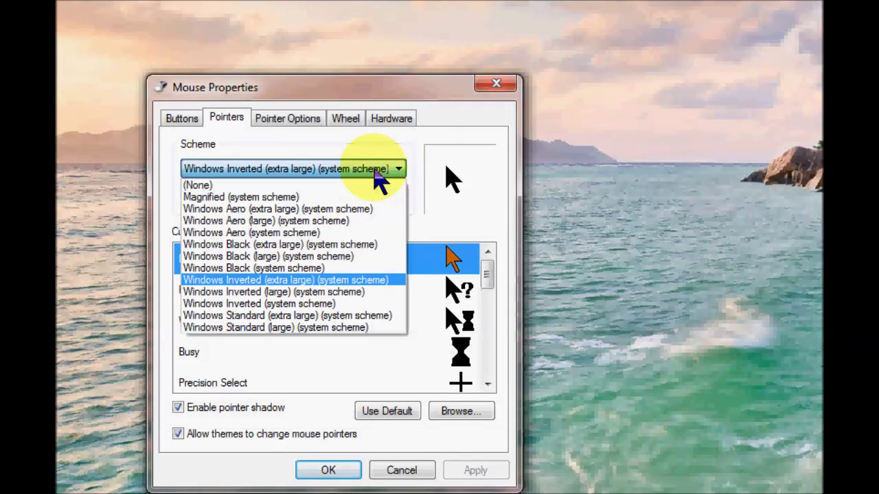
pyautogui.click(309, 236)
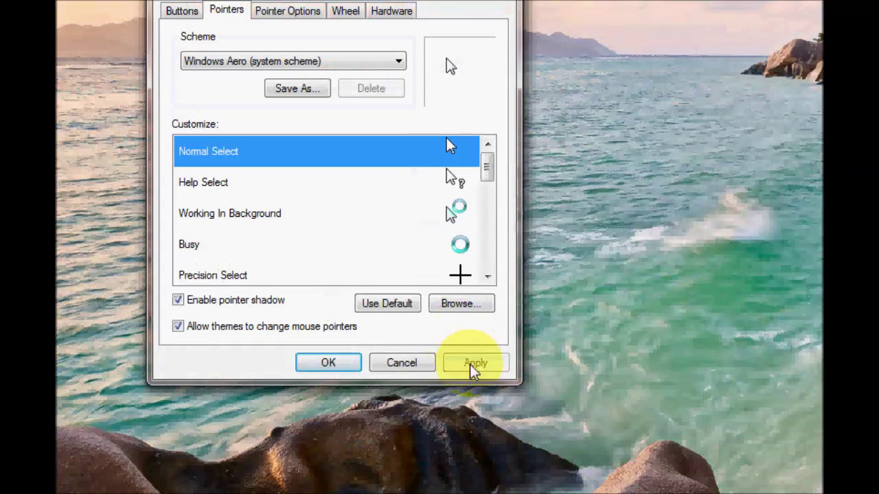
pyautogui.click(473, 471)
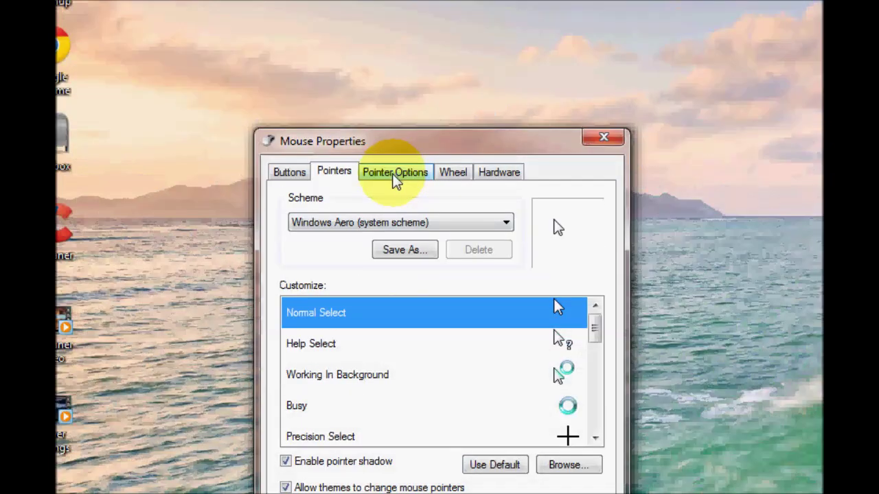
# Step: In the pointer options, enable automatically moving the pointer to the default button in dialog boxes and apply it
pyautogui.click(395, 177)
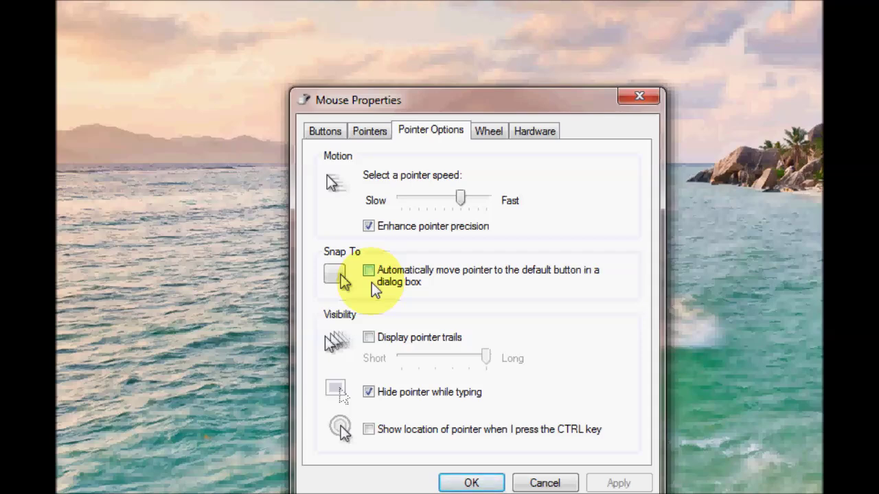
pyautogui.click(369, 272)
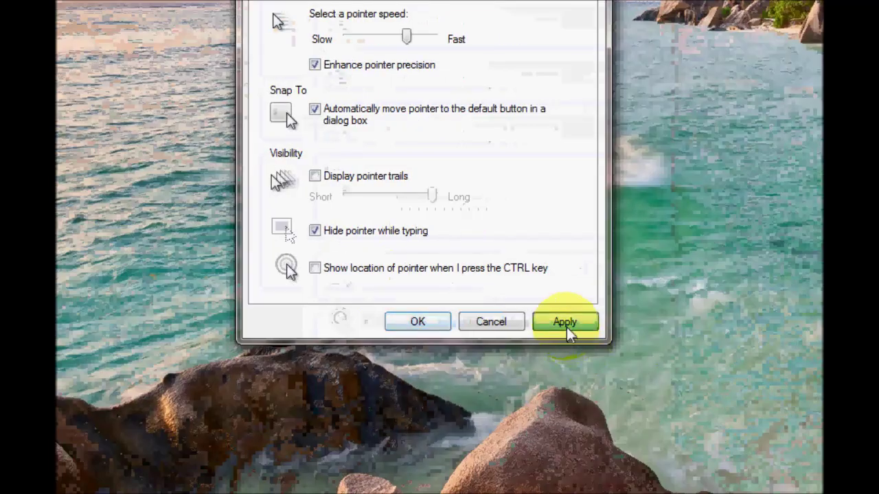
pyautogui.click(566, 322)
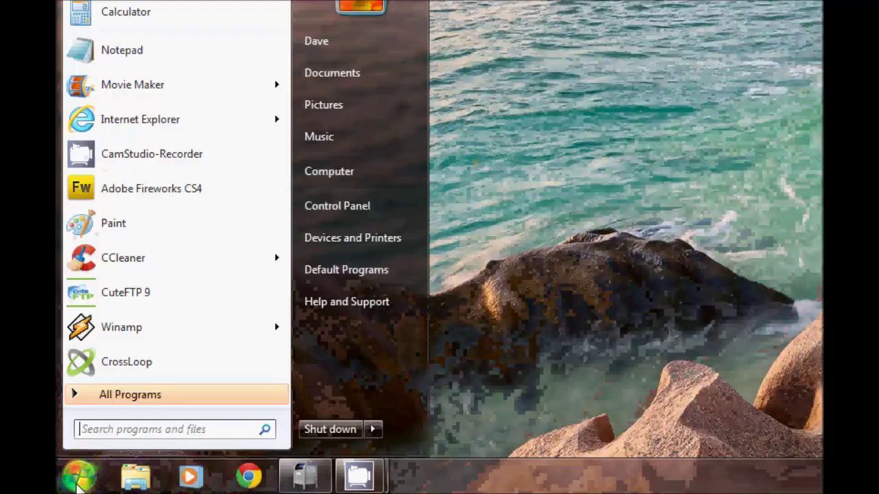
# Step: Open the Mouse settings through Control Panel's Hardware and Sound category to test the Snap To behaviour
pyautogui.click(389, 214)
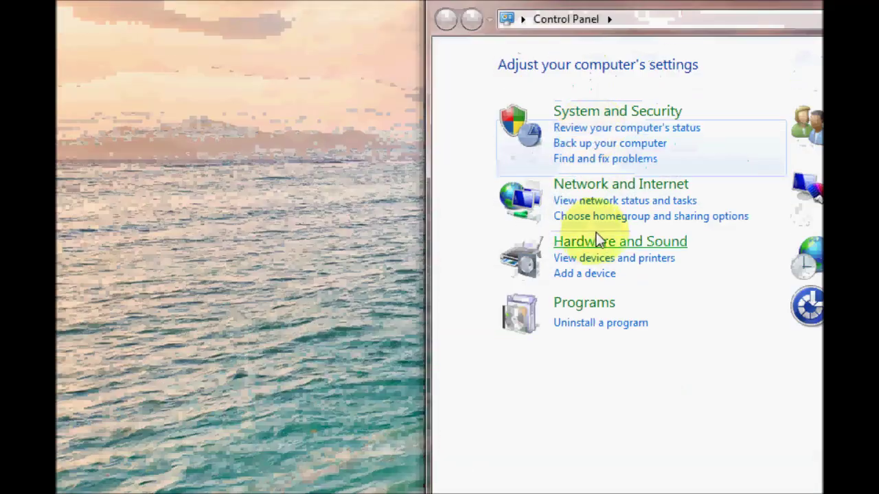
pyautogui.click(600, 239)
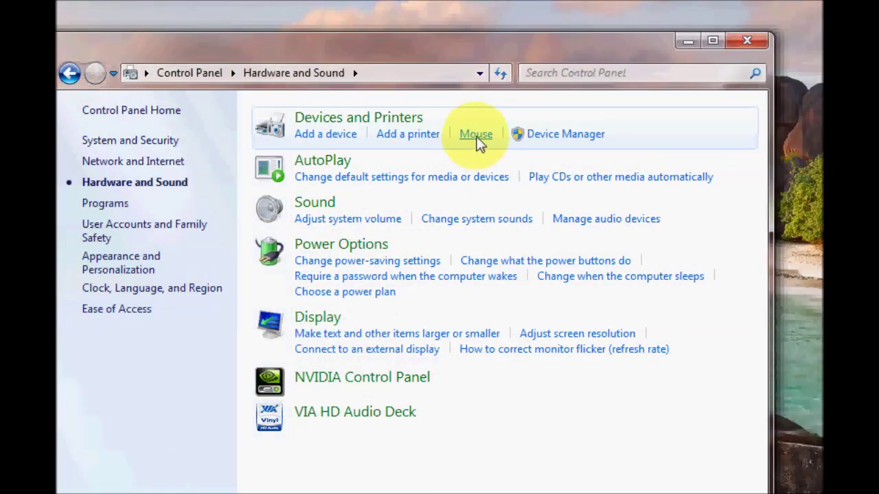
pyautogui.click(477, 136)
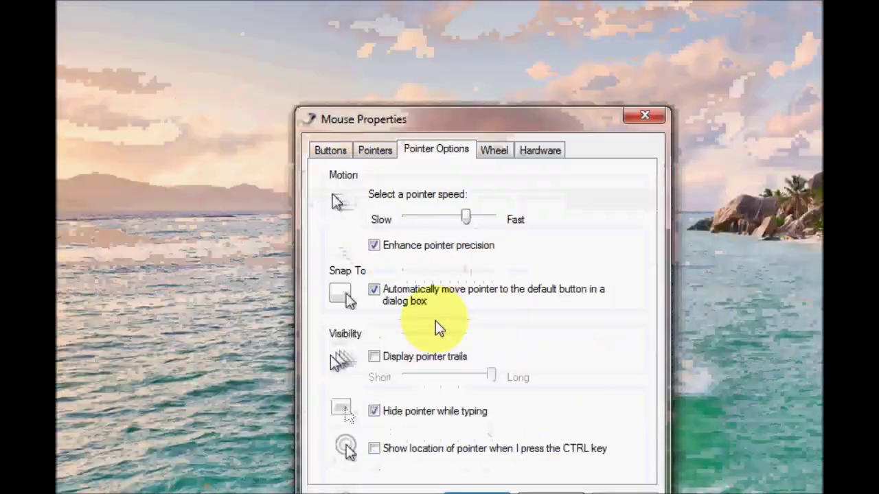
# Step: Disable automatically moving the pointer to the default button in dialog boxes and apply the change
pyautogui.click(373, 293)
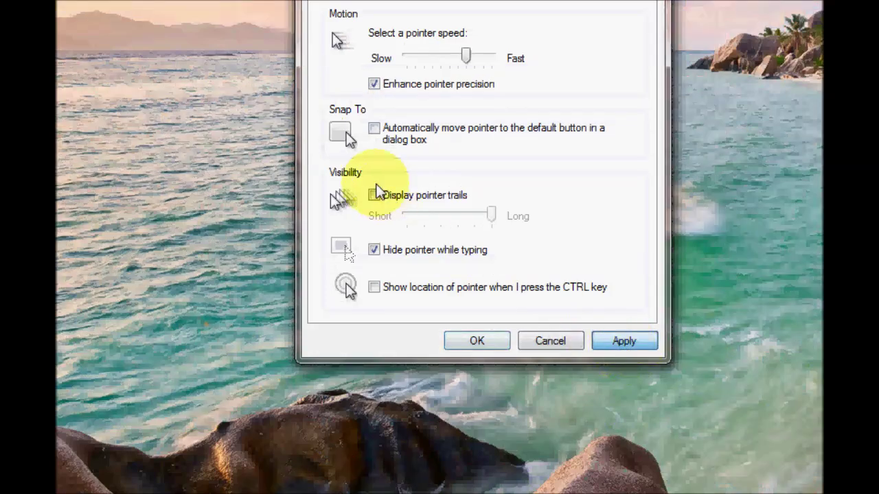
pyautogui.hotkey('alt', 'a')
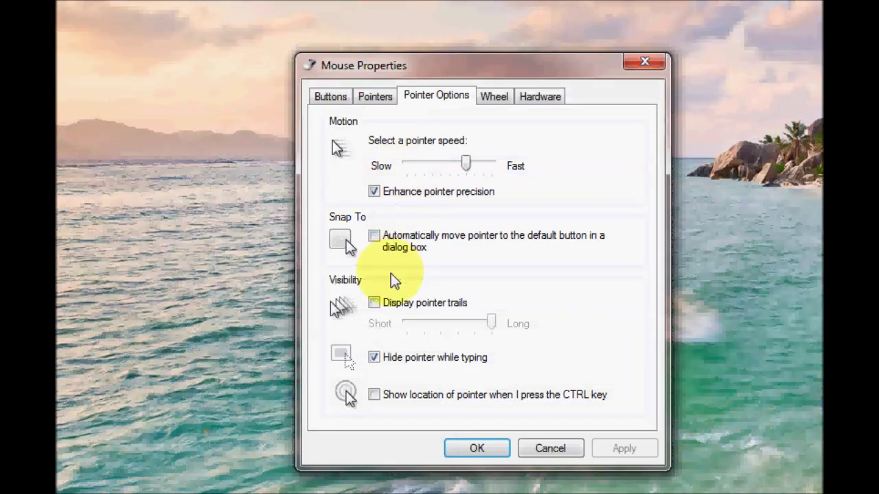
# Step: Try out pointer trails and showing the pointer's location with the CTRL key, switching each visibility option off again after testing it
pyautogui.click(375, 304)
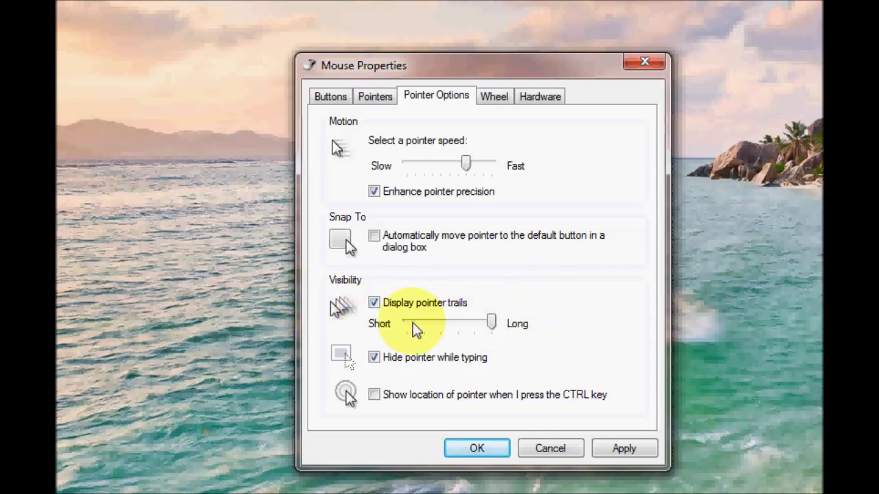
pyautogui.click(374, 304)
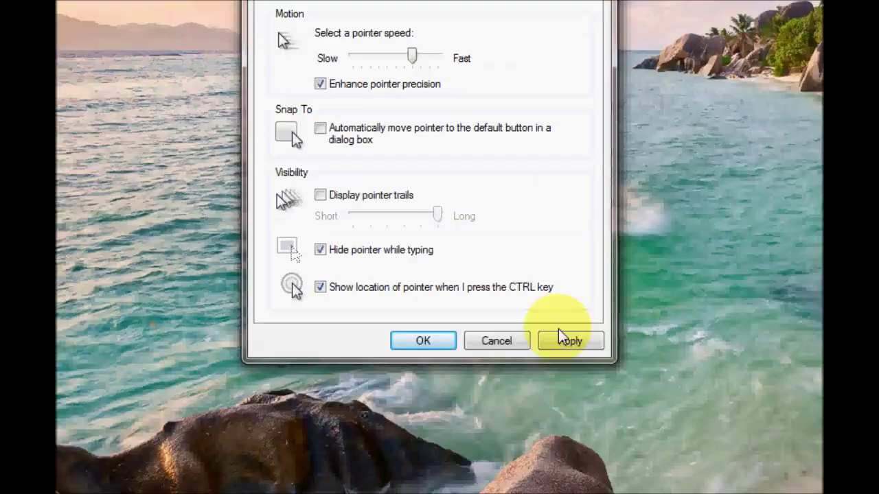
pyautogui.click(567, 395)
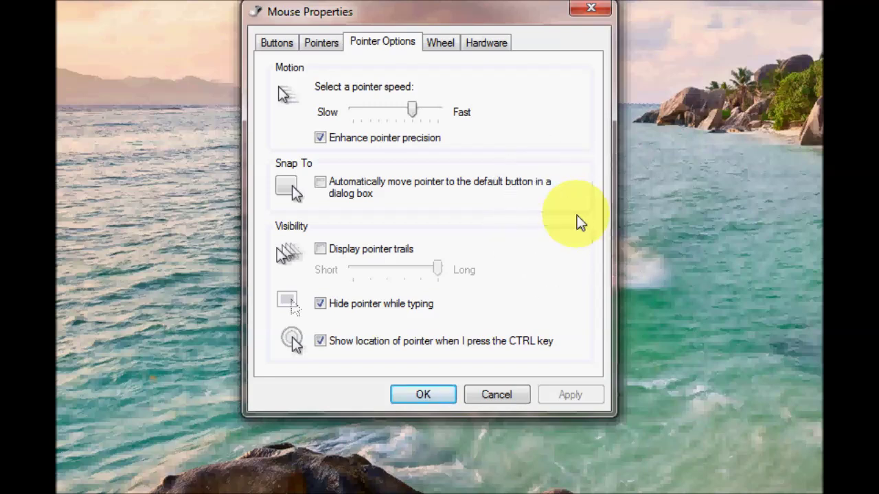
pyautogui.press('ctrl')
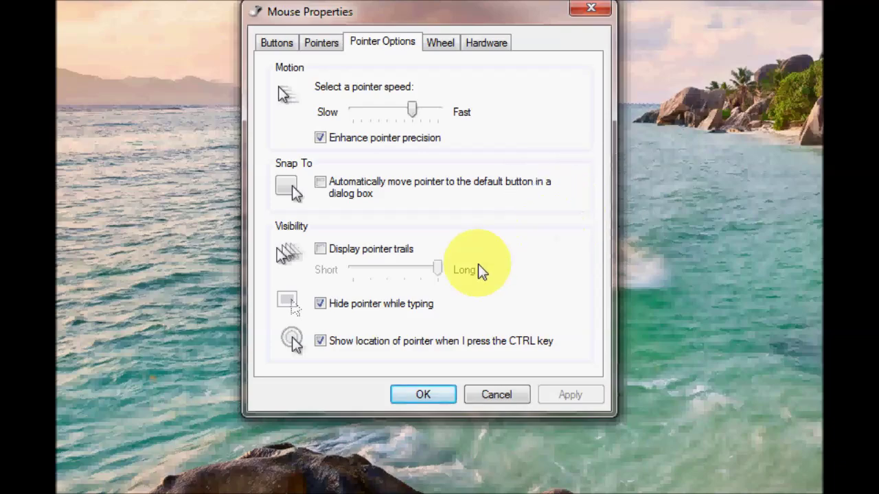
pyautogui.click(330, 343)
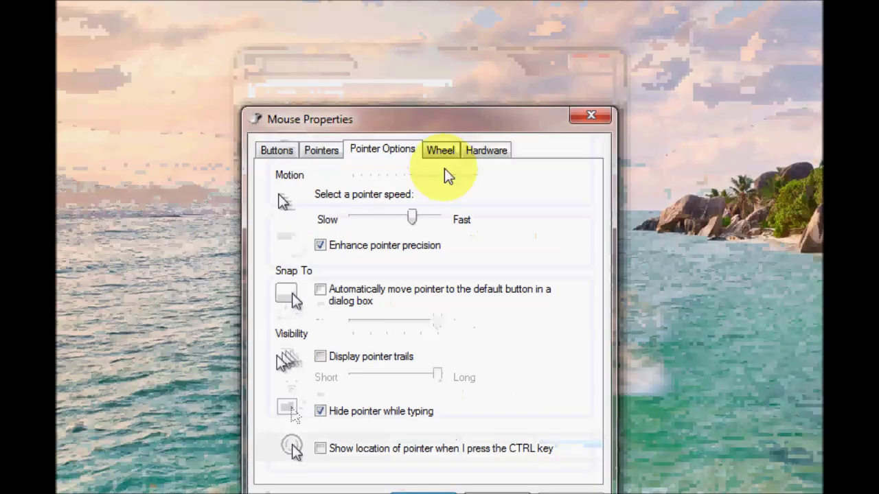
# Step: Review the wheel scrolling, hardware device and button configuration settings, and dismiss the Mouse Properties dialog by cancelling
pyautogui.click(441, 99)
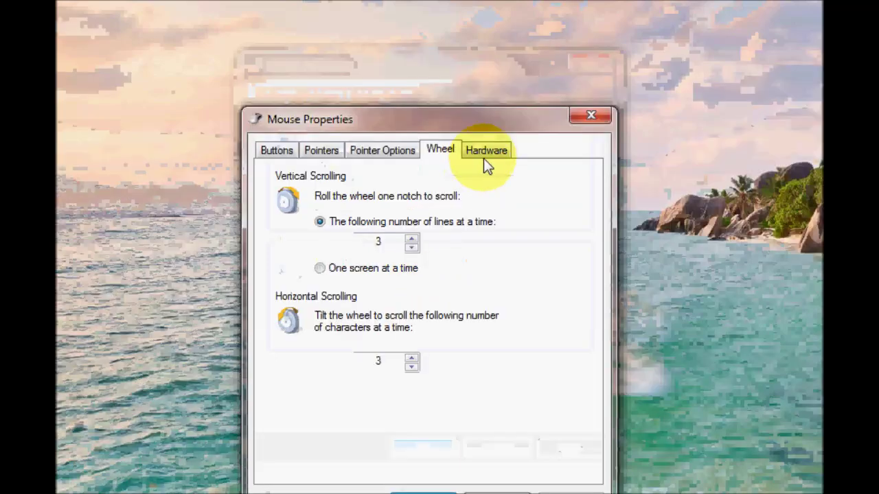
pyautogui.click(486, 97)
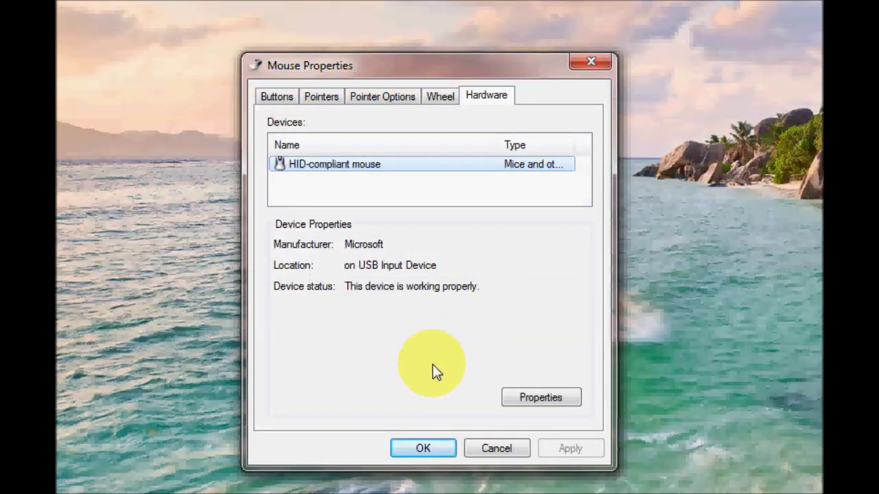
pyautogui.click(277, 96)
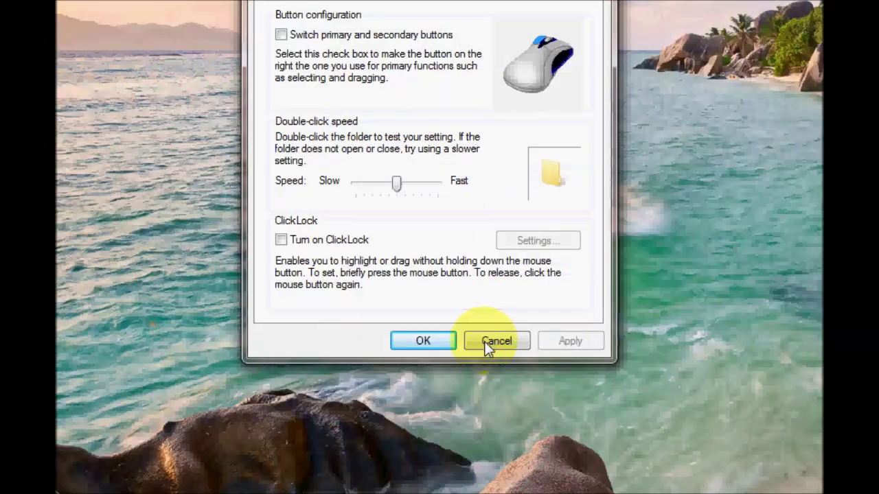
pyautogui.click(489, 397)
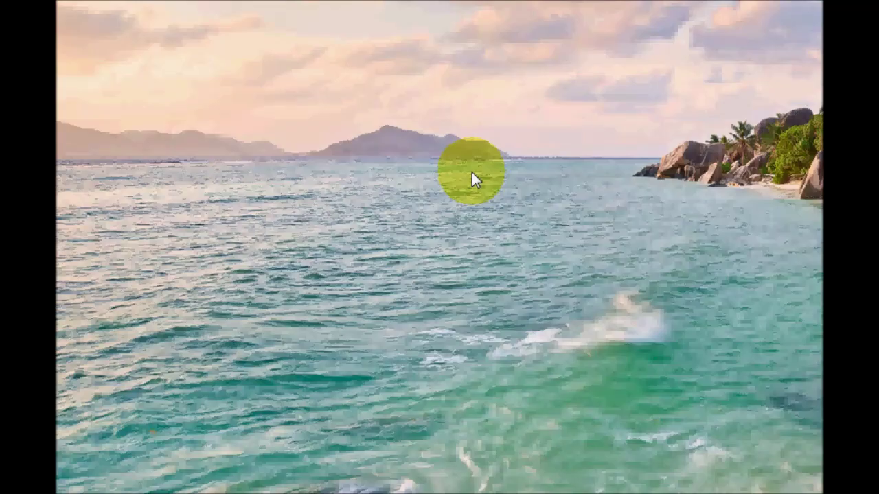